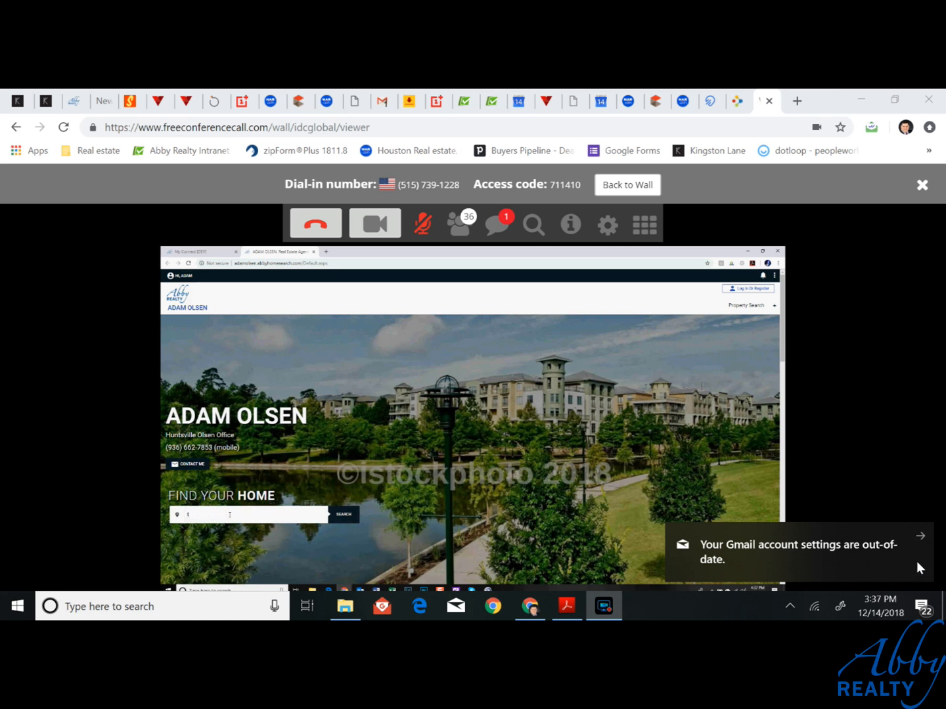
- Dismiss the desktop notification and enter the Google Analytics tracking code in the website settings
left_click(921, 536)
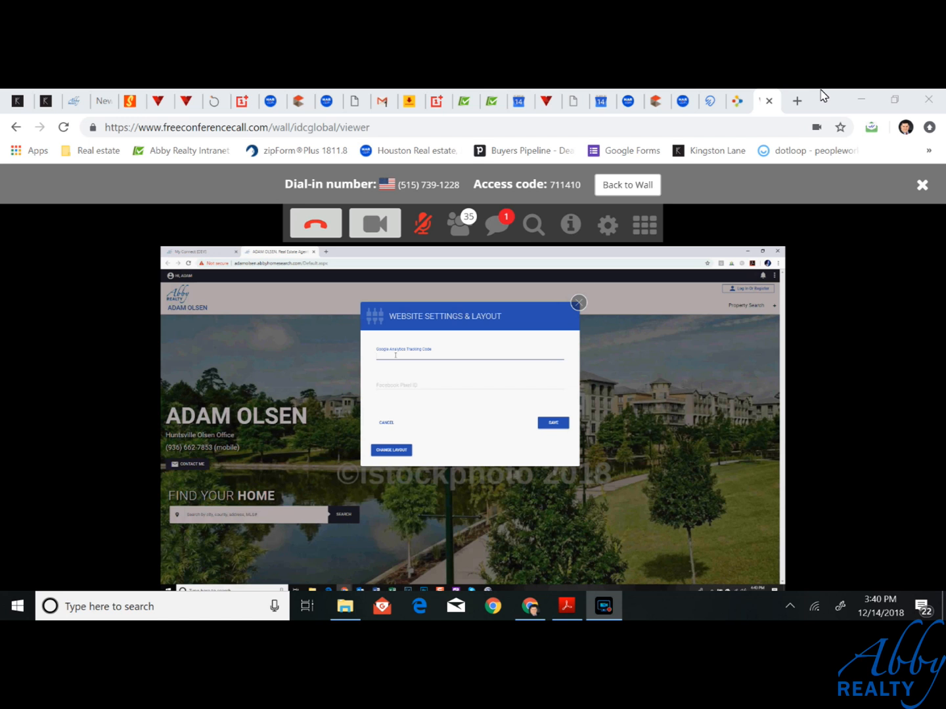
type("UA-12343333-1")
key("Tab")
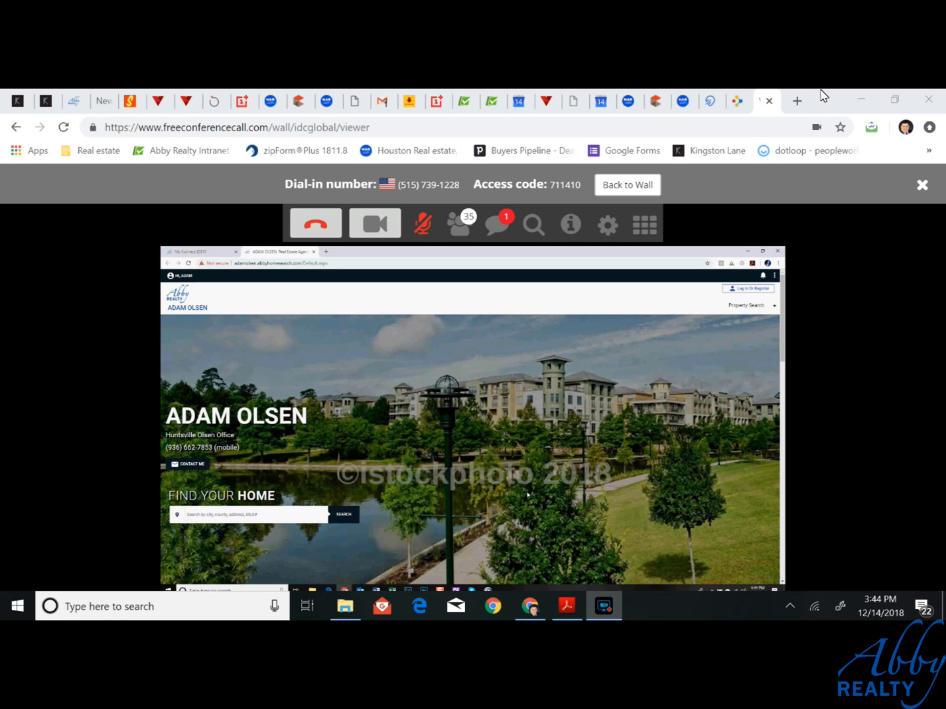
- Open the featured listings management page and examine the listed properties and the MLS number search
left_click(184, 276)
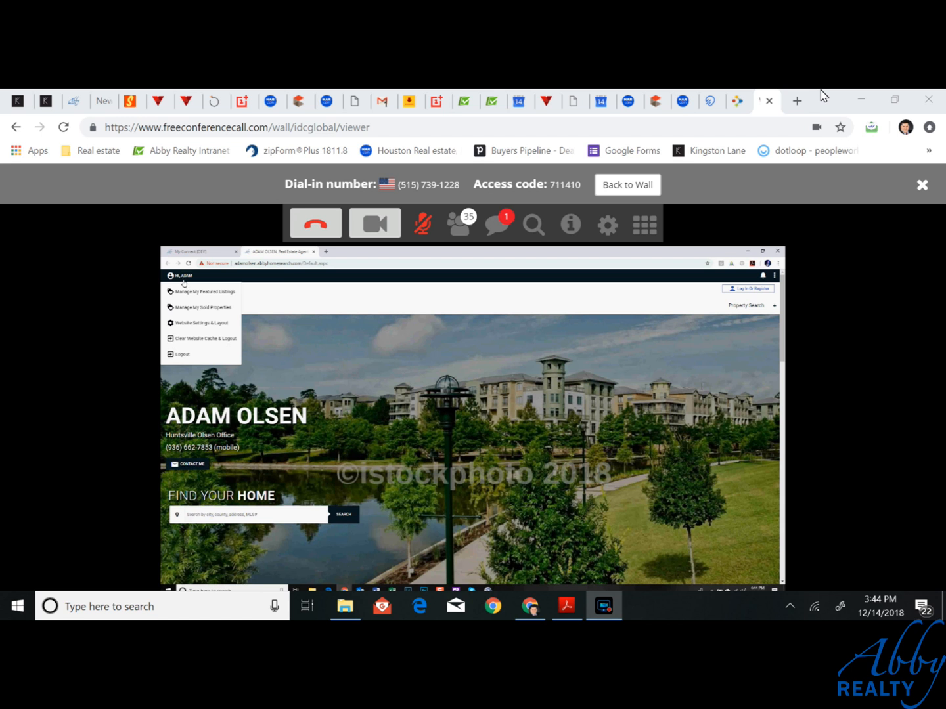
left_click(185, 292)
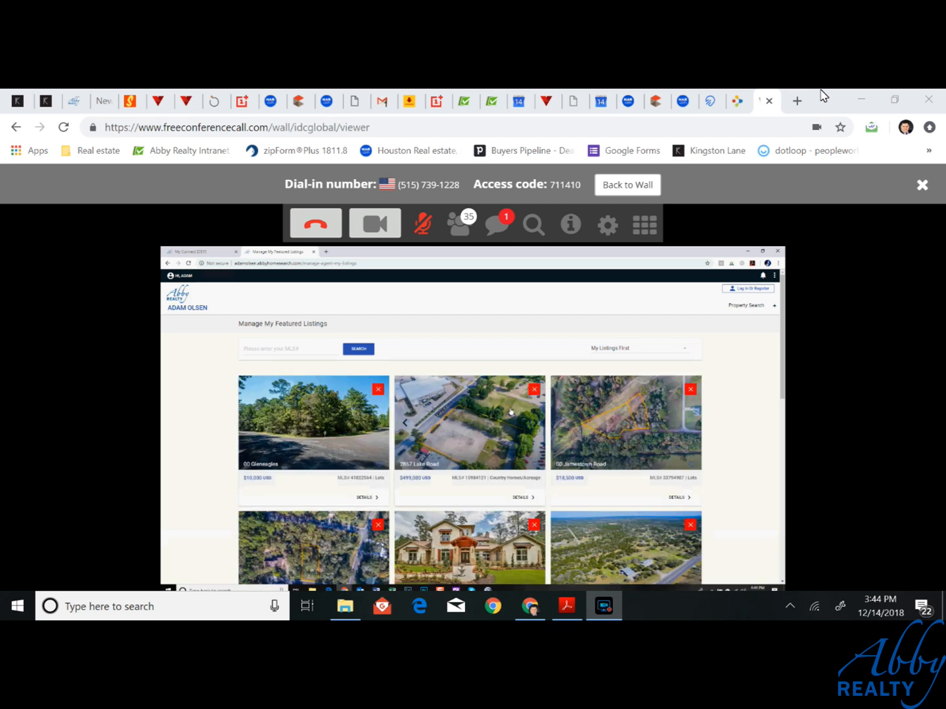
scroll(511, 412, "down", 3)
scroll(511, 410, "down", 10)
scroll(511, 411, "up", 6)
scroll(511, 410, "up", 5)
scroll(511, 412, "down", 6)
scroll(511, 411, "down", 1)
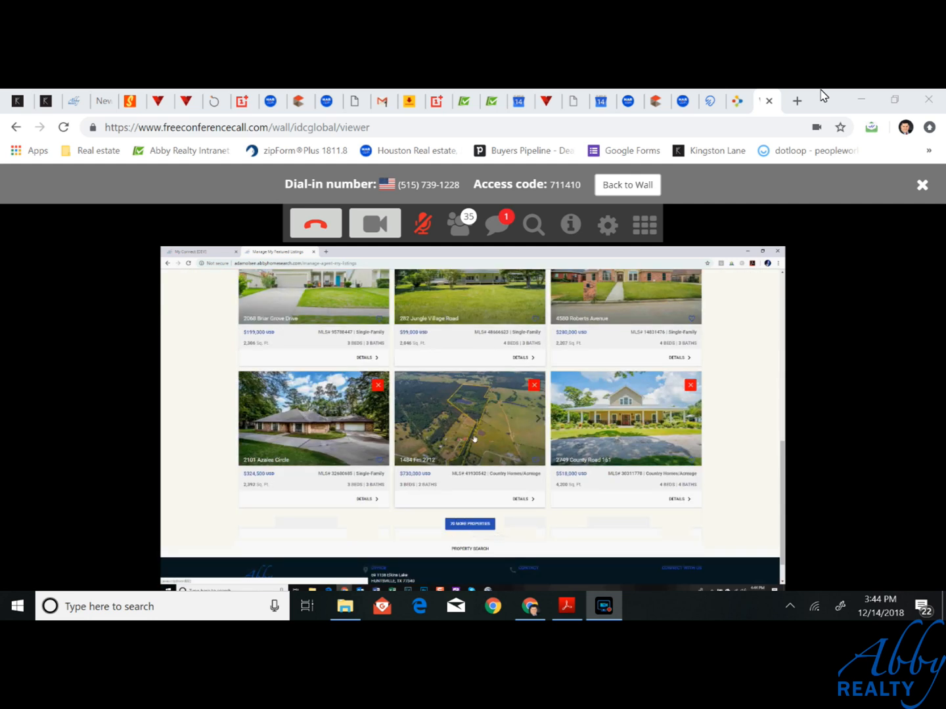
scroll(473, 434, "up", 5)
scroll(473, 428, "up", 5)
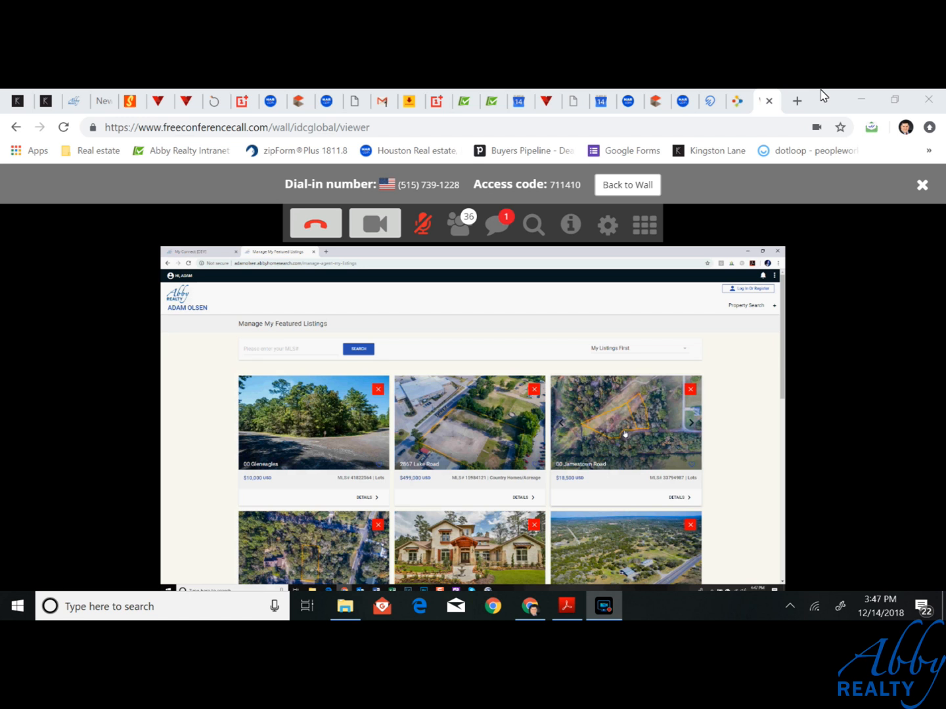
left_click(284, 346)
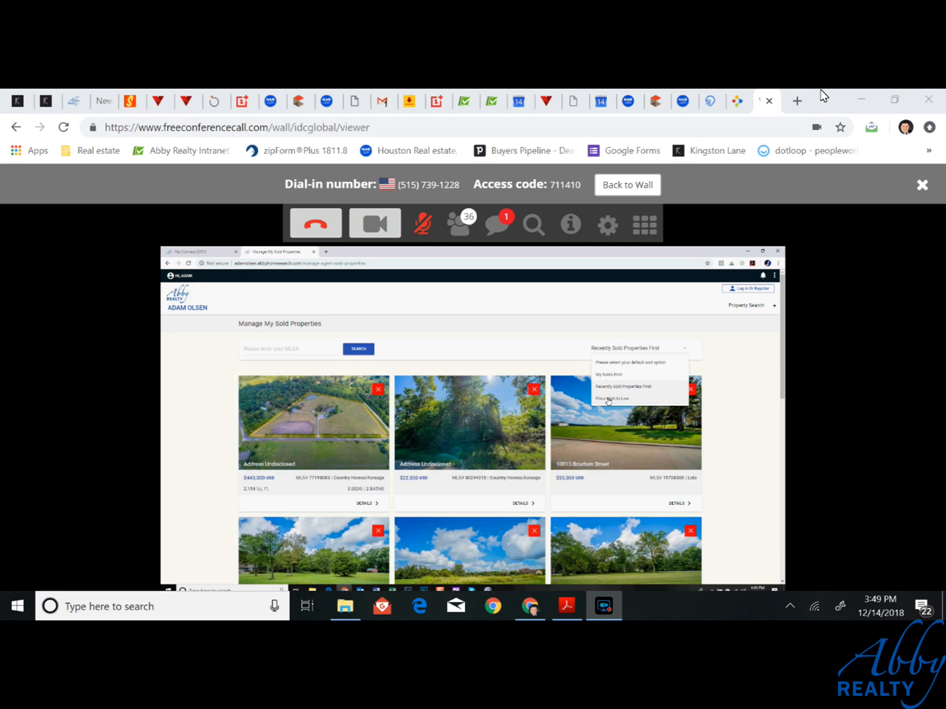
left_click(476, 351)
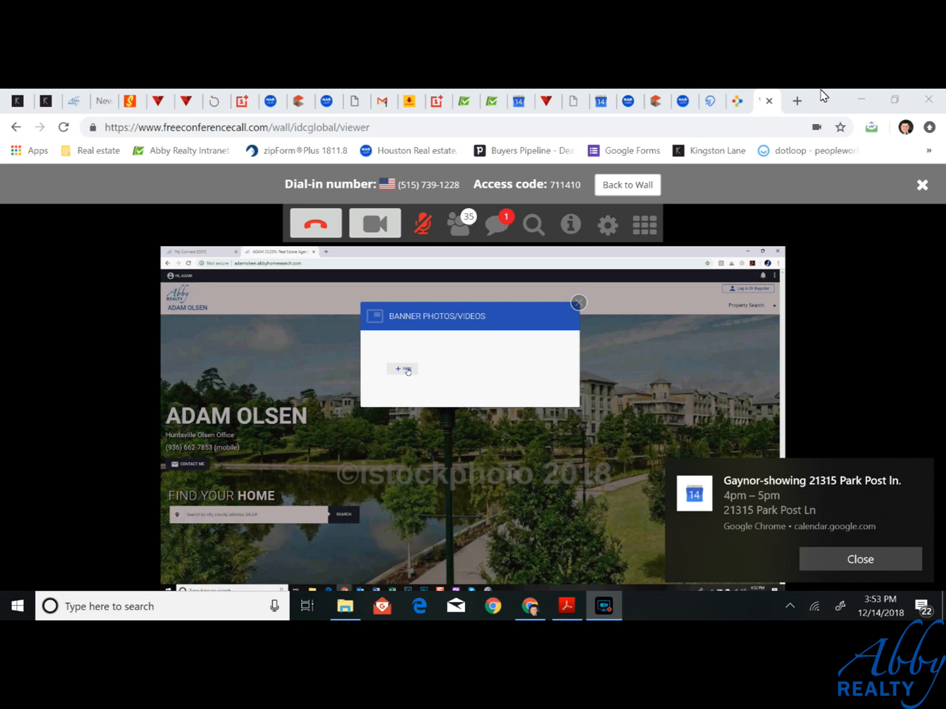
- Start a new banner and compare its image and video upload options, ending on the video option
left_click(404, 369)
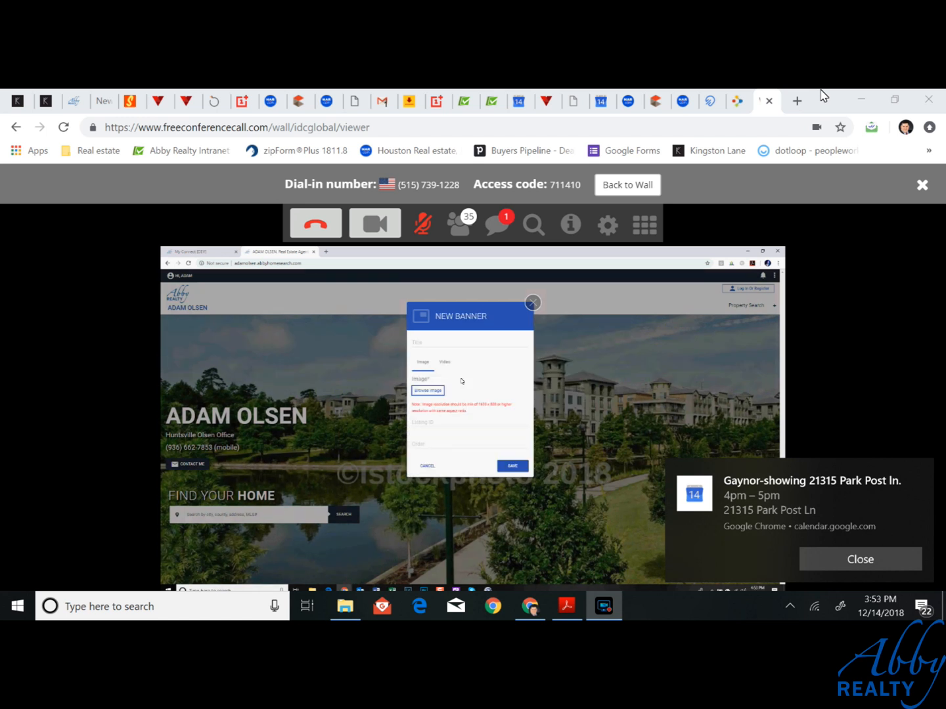
left_click(424, 341)
left_click(445, 363)
left_click(423, 364)
left_click(447, 363)
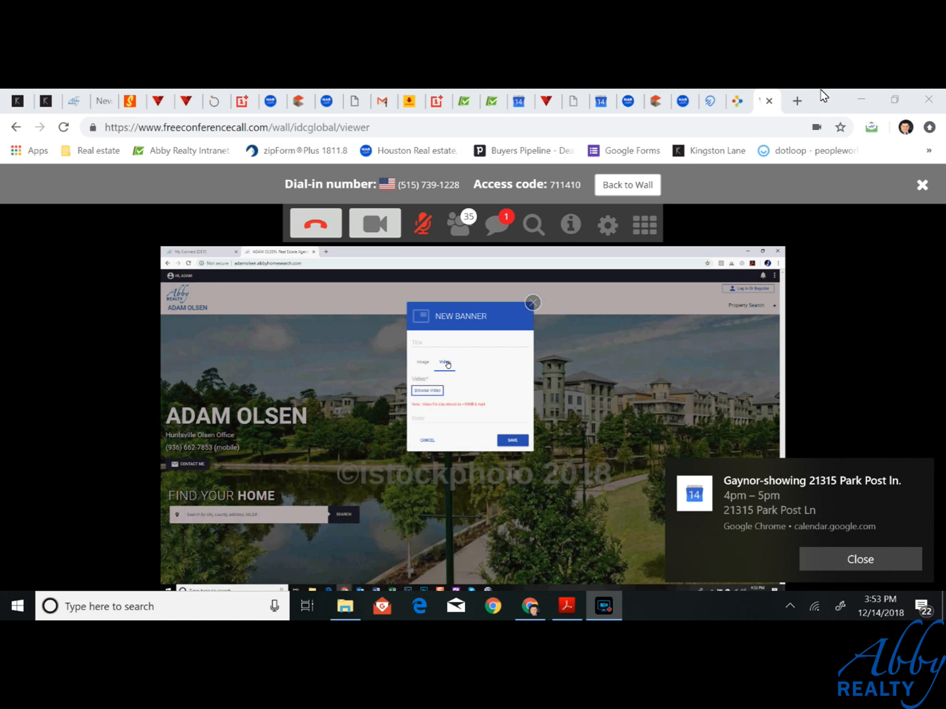
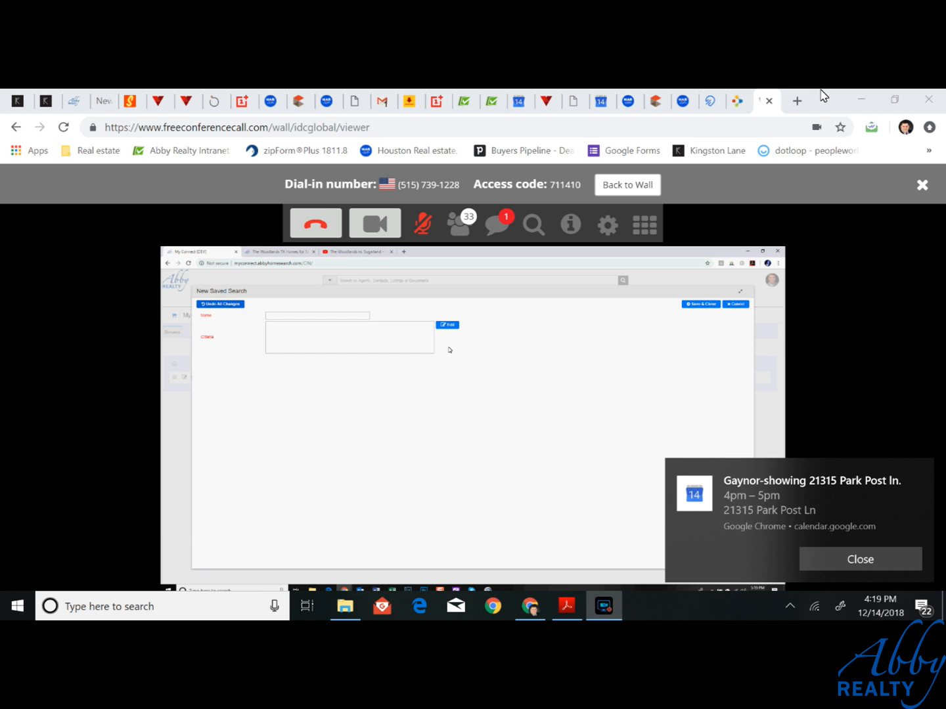
- Name the new saved search "Woodlands Condos Under $600k"
left_click(307, 319)
type("Woodlands Condos Under $600k")
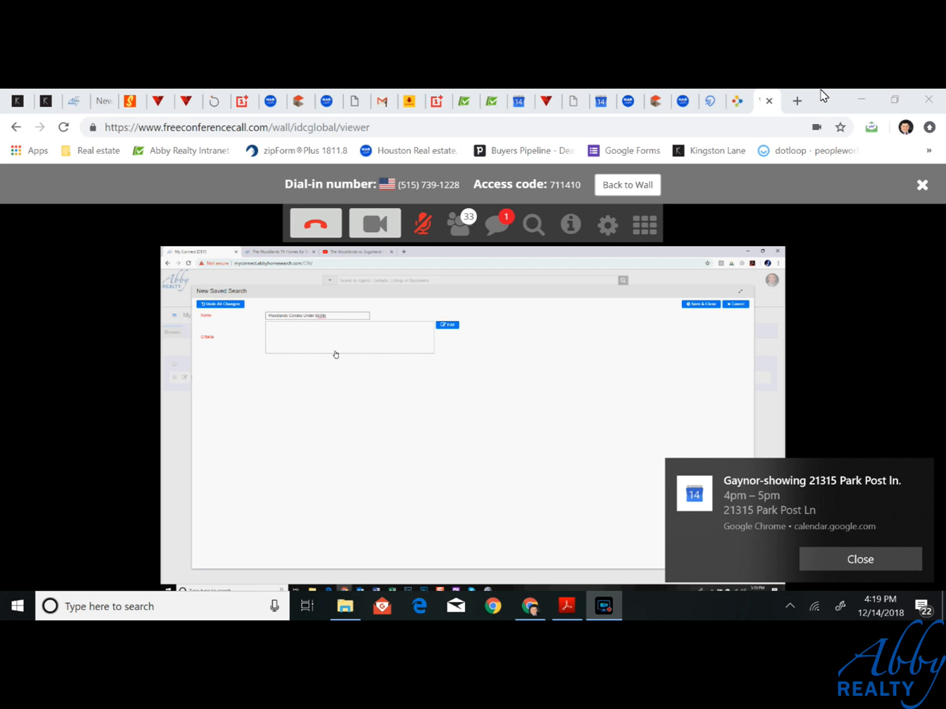
- Open the saved search's criteria for editing and include on-market listings with Active status
left_click(448, 327)
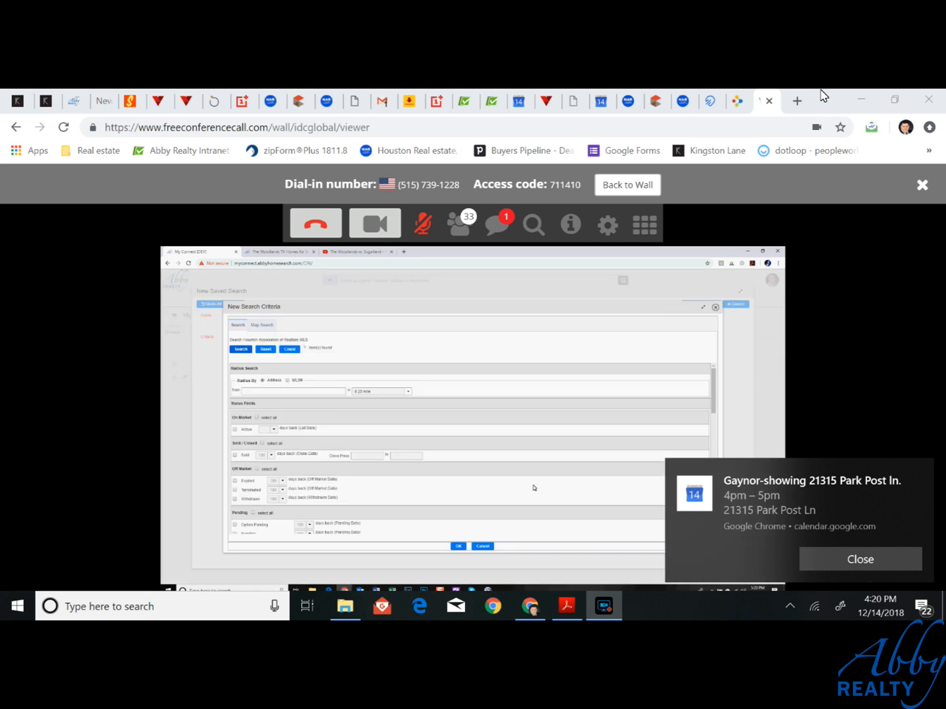
scroll(533, 486, "down", 5)
scroll(532, 482, "down", 5)
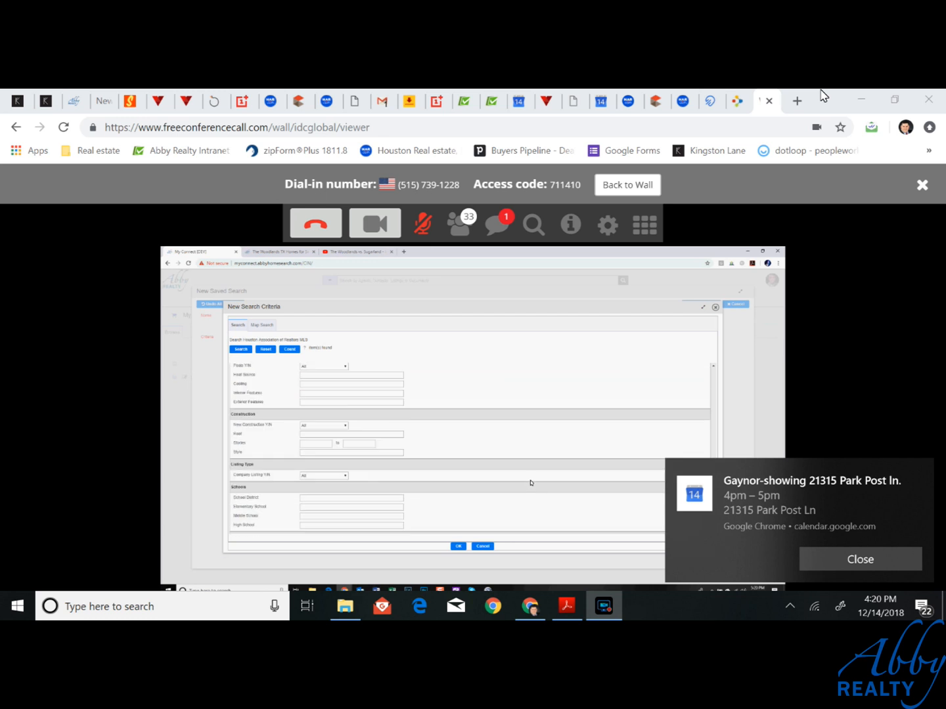
scroll(531, 482, "up", 10)
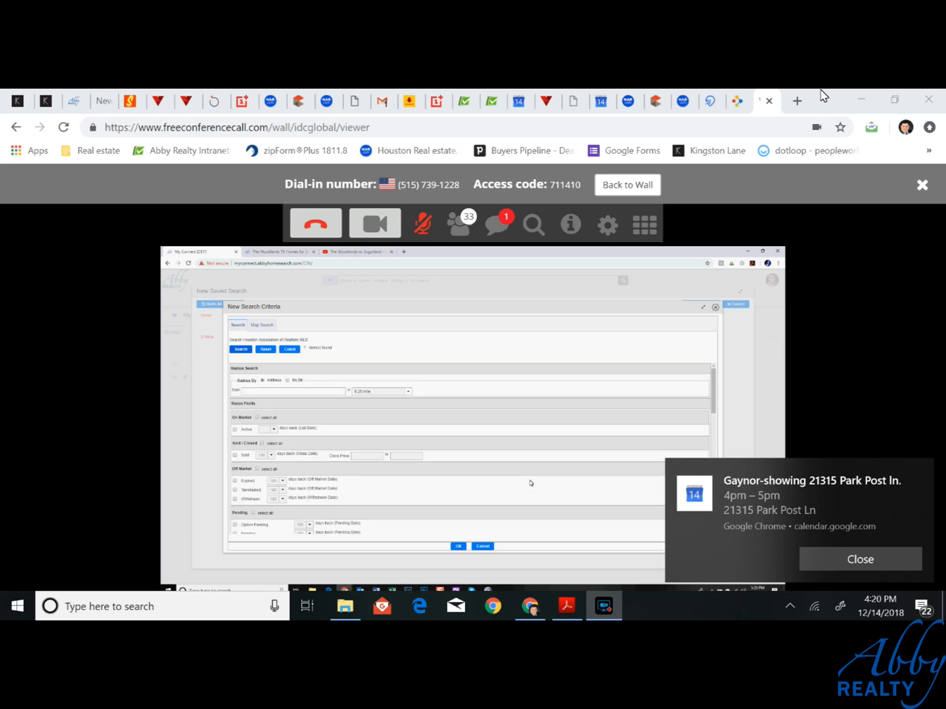
left_click(233, 429)
scroll(268, 450, "down", 6)
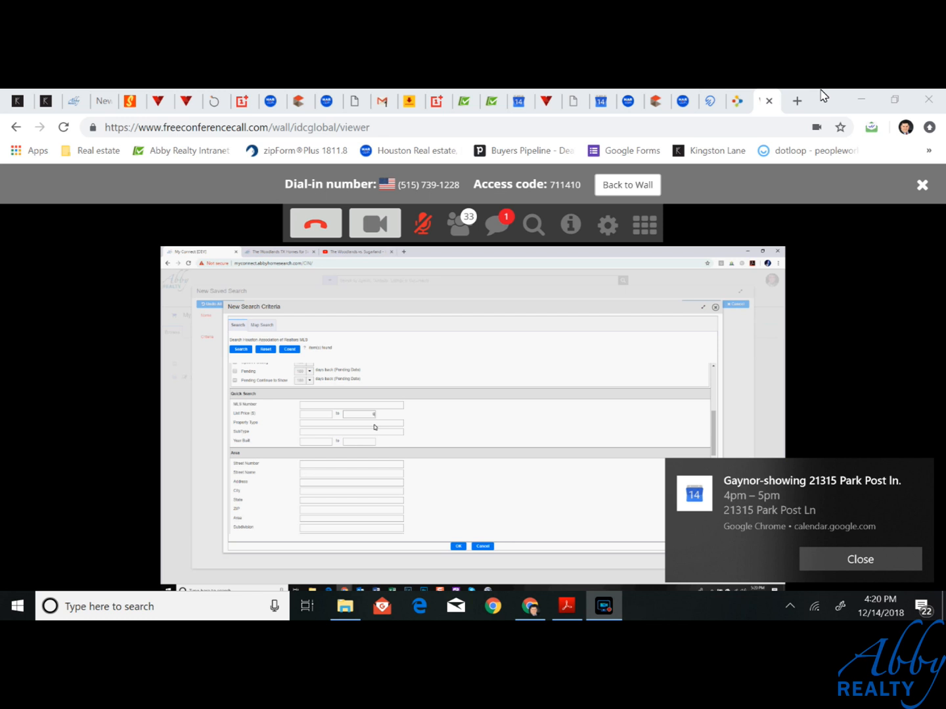
- Set the maximum list price to 600,000 and the property type to Townhouse/Condo in the search criteria
left_click(373, 424)
left_click(303, 423)
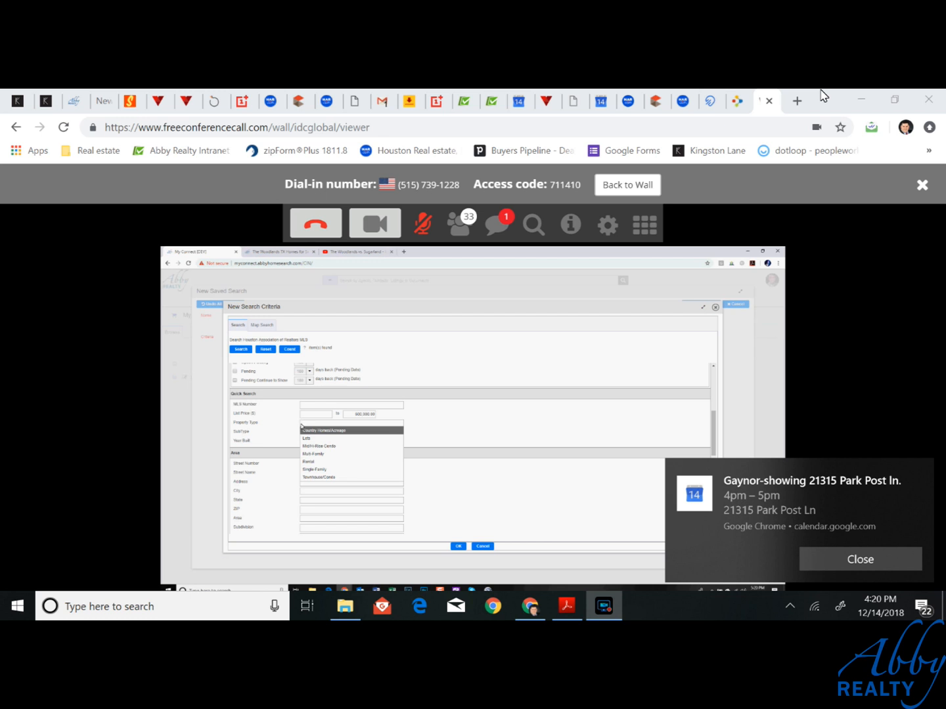
left_click(309, 477)
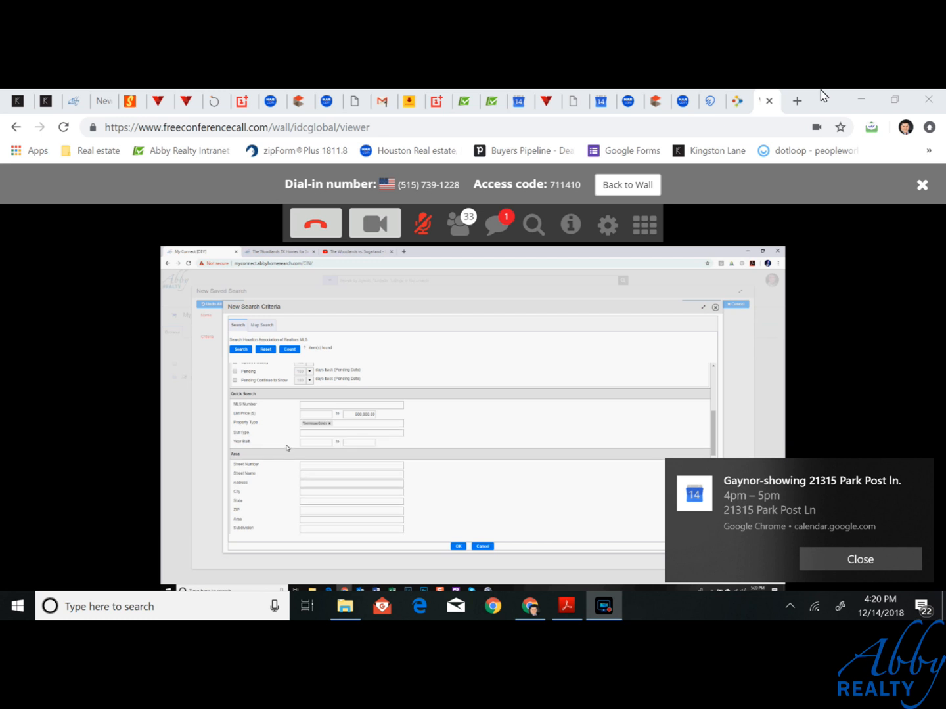
left_click(306, 492)
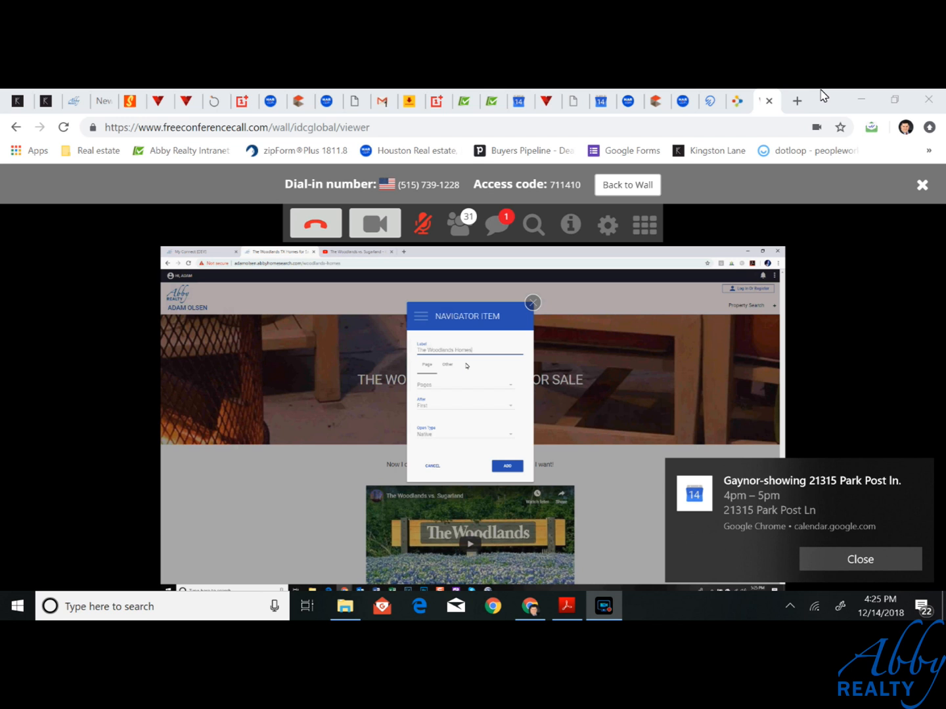
- Link the navigator item "The Woodlands Homes" to the existing Woodlands homes page of the website
left_click(447, 366)
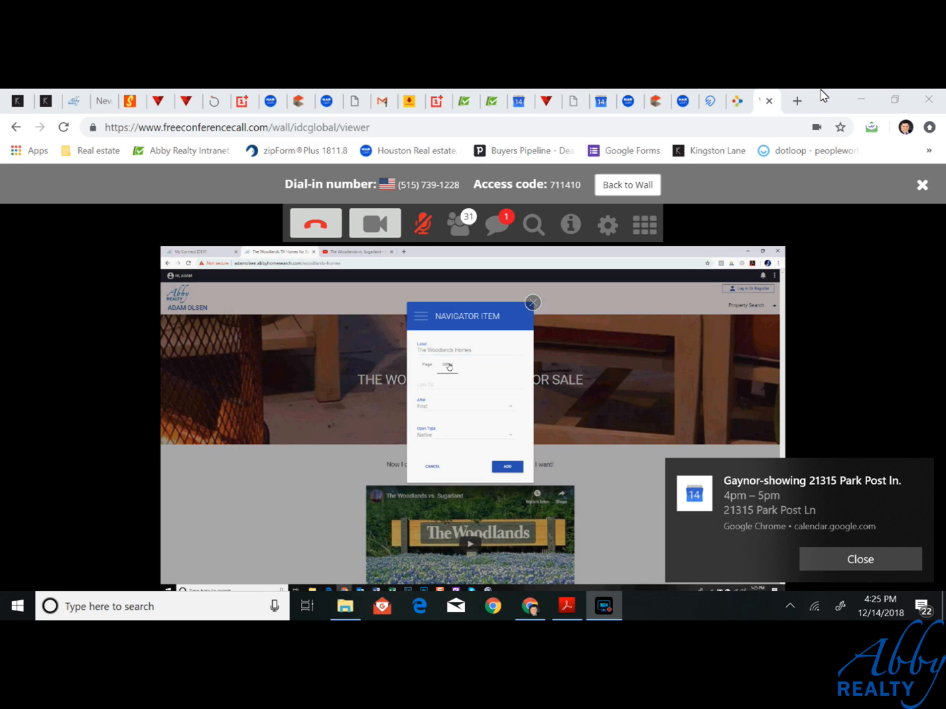
left_click(432, 387)
left_click(427, 367)
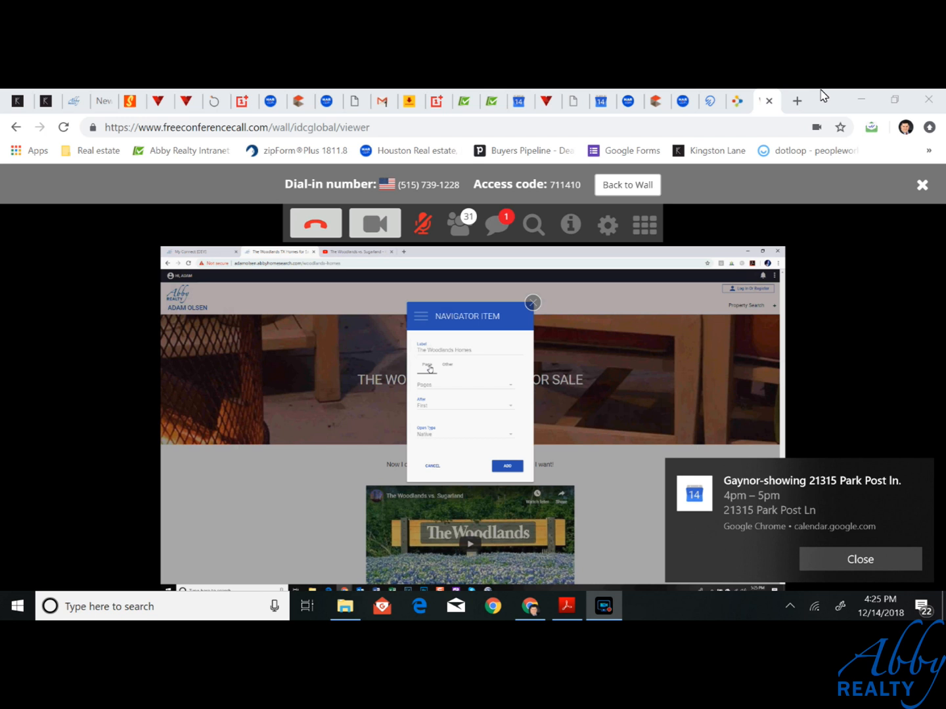
left_click(511, 386)
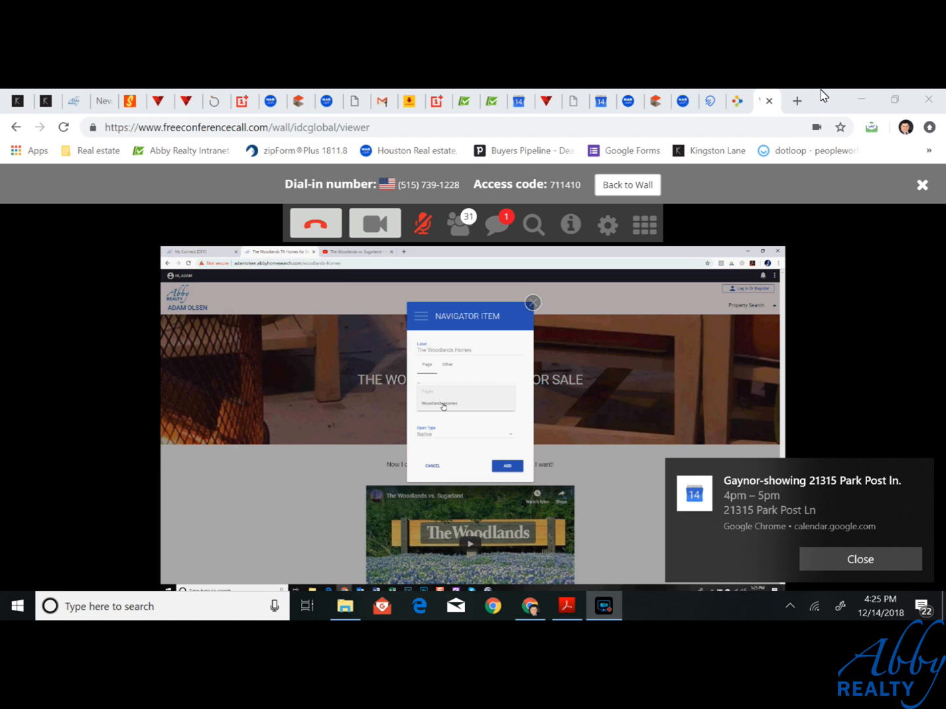
left_click(445, 405)
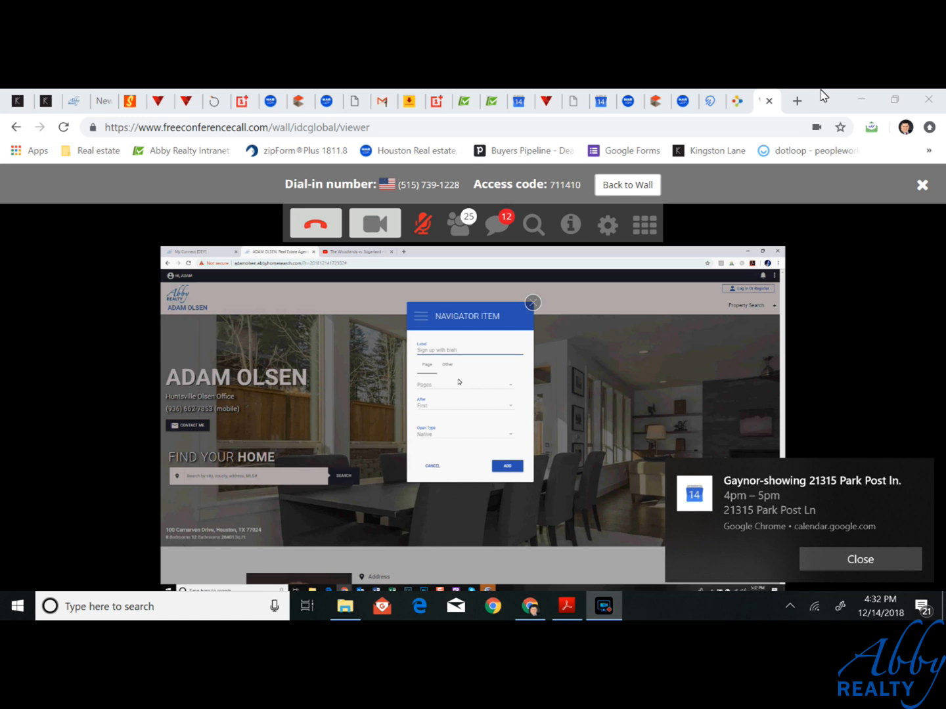
left_click(446, 367)
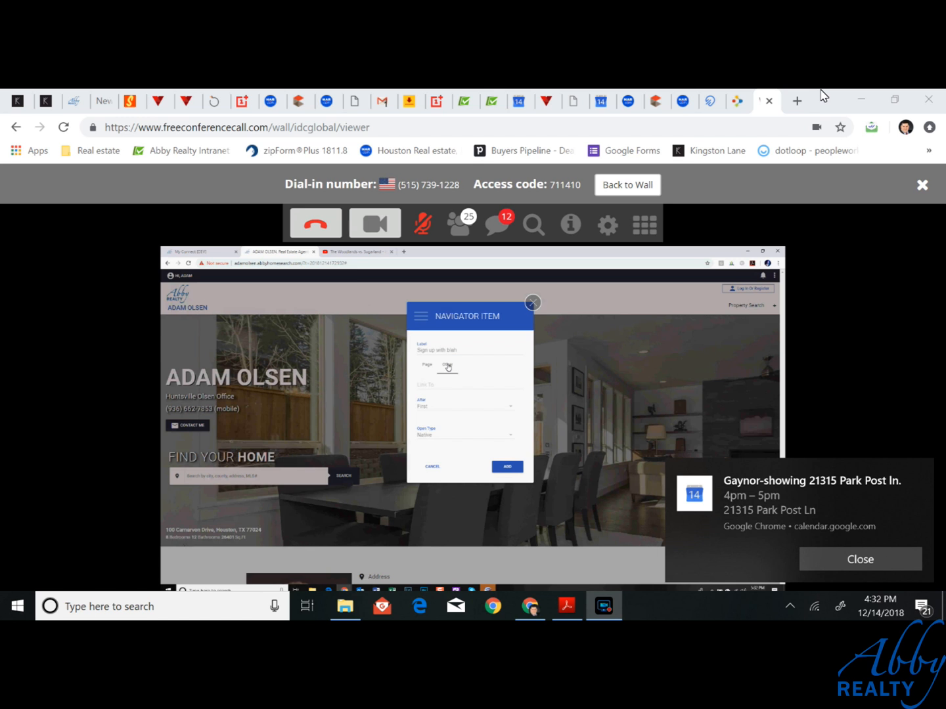
left_click(431, 385)
type("www.signmyonlineform.com/")
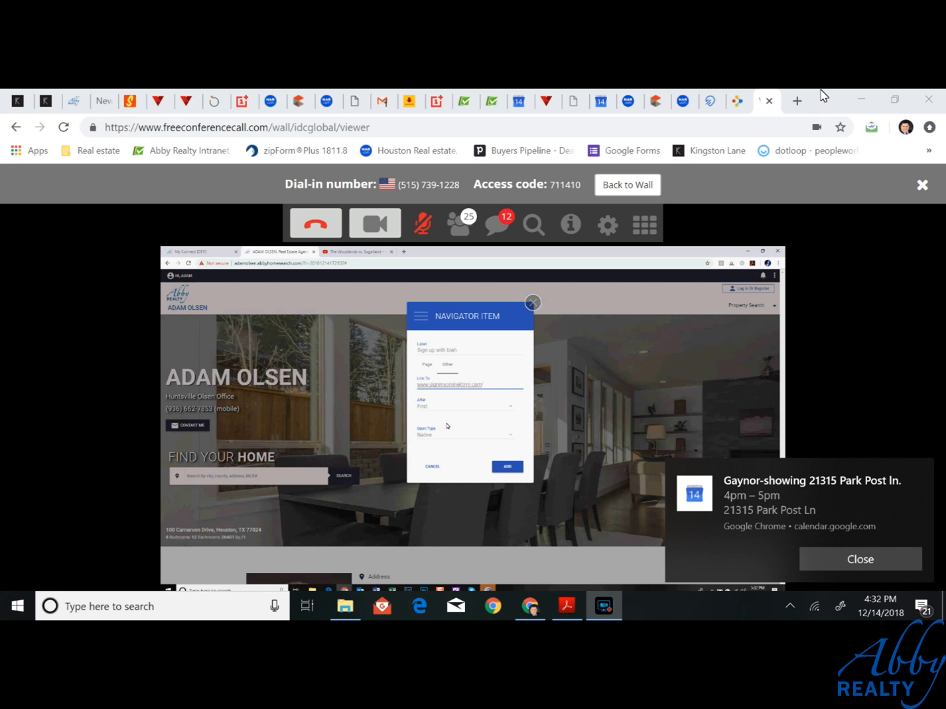
type("nadd")
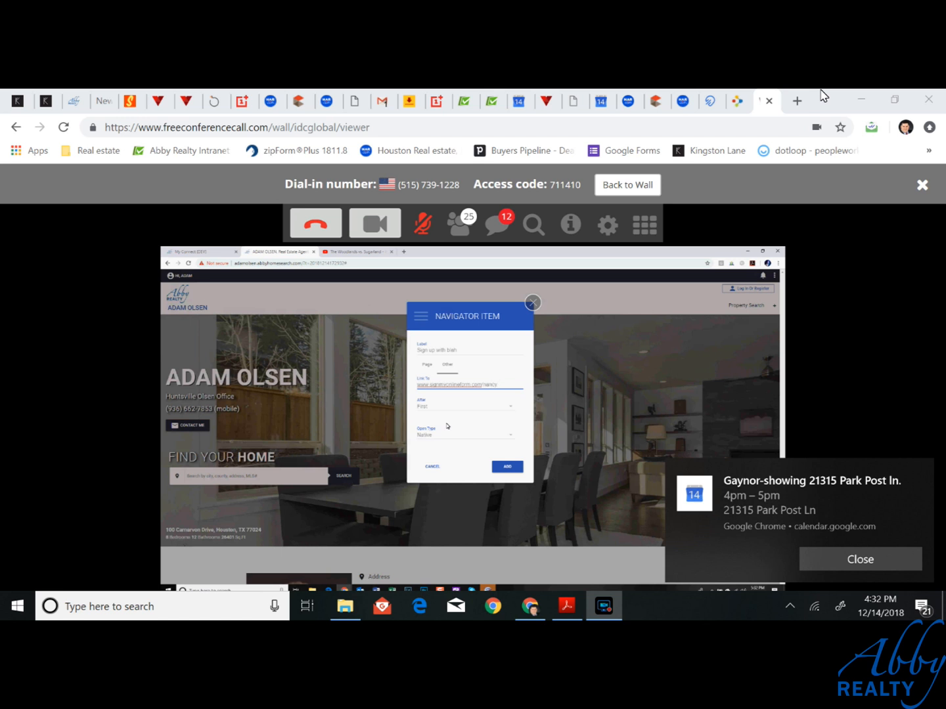